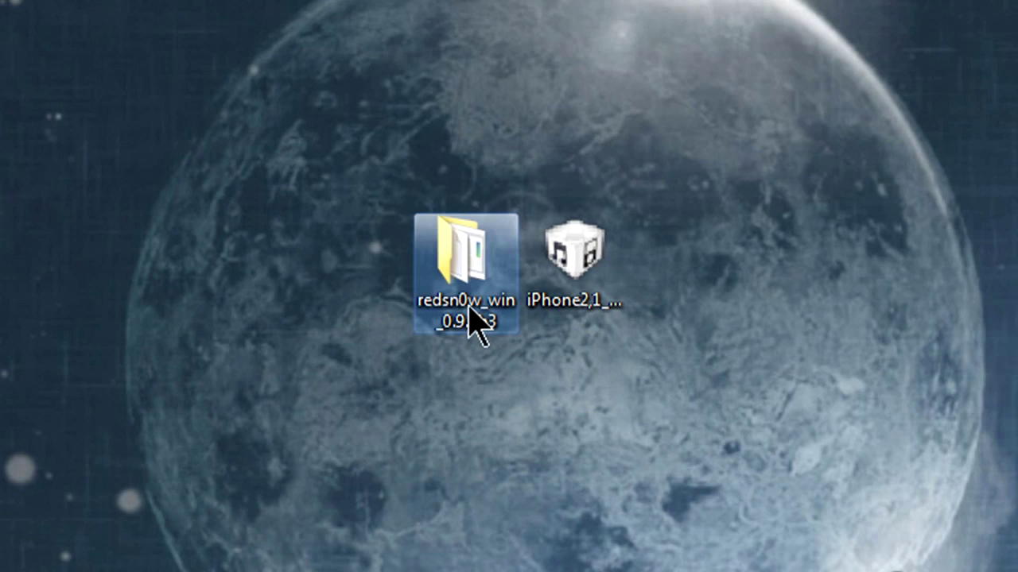
# Step: Set redsn0w.exe in the redsn0w_win_0.9.8b3 folder to run in Windows XP (Service Pack 3) compatibility mode and as an administrator
pyautogui.click(464, 310)
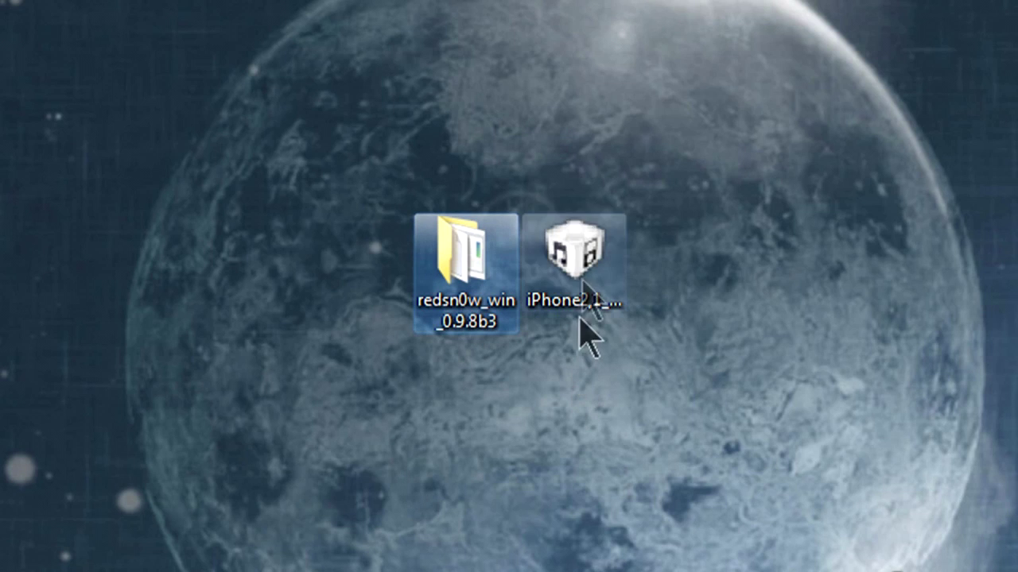
pyautogui.click(585, 265)
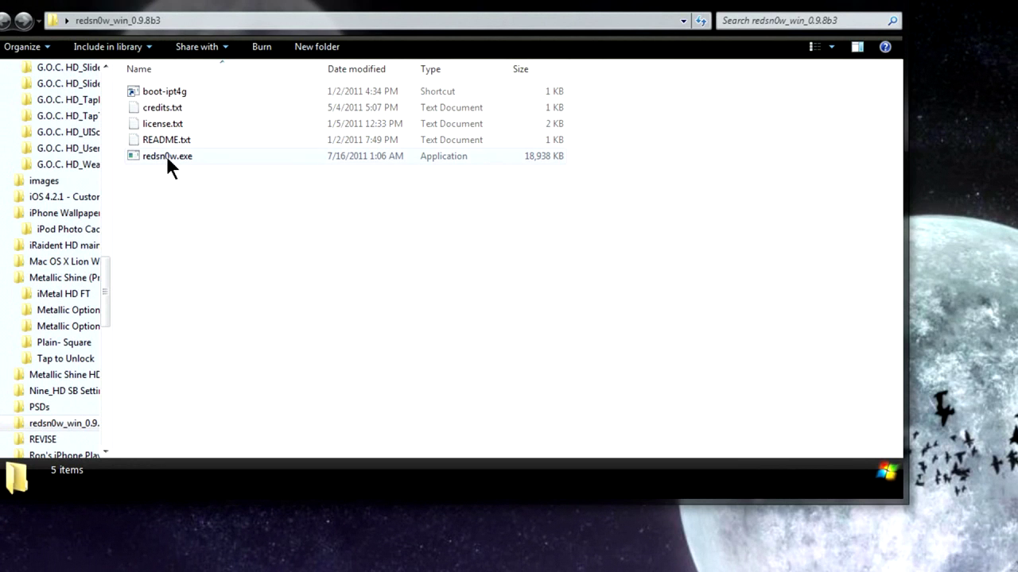
pyautogui.click(174, 152)
pyautogui.rightClick(174, 152)
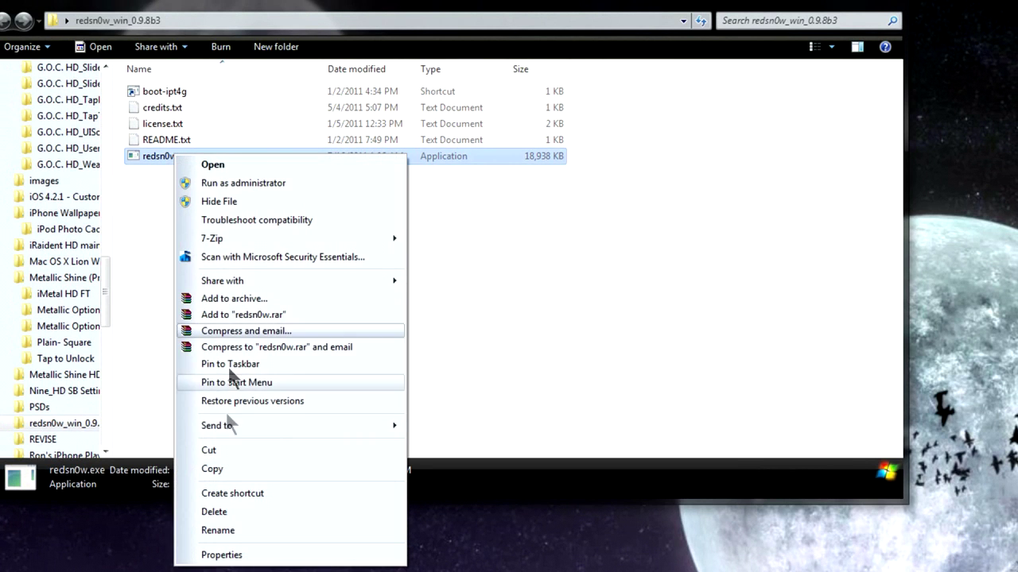
pyautogui.click(222, 554)
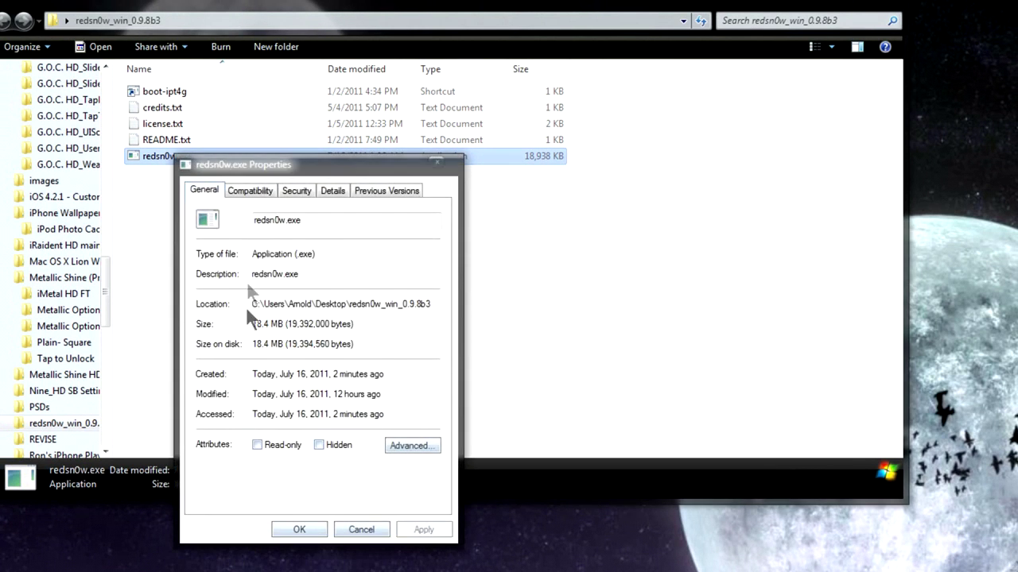
pyautogui.click(253, 191)
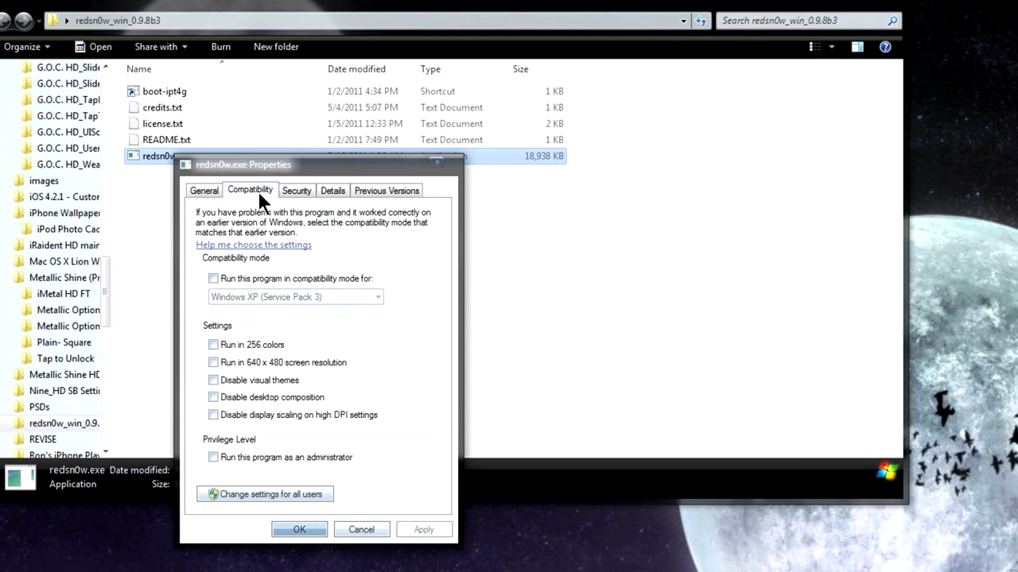
pyautogui.click(213, 278)
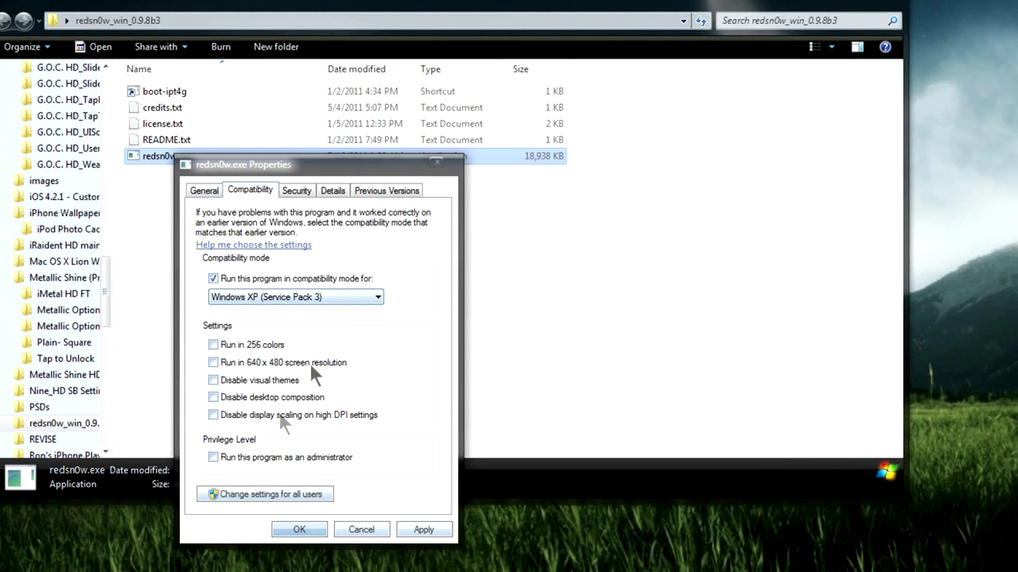
pyautogui.click(212, 457)
pyautogui.click(423, 531)
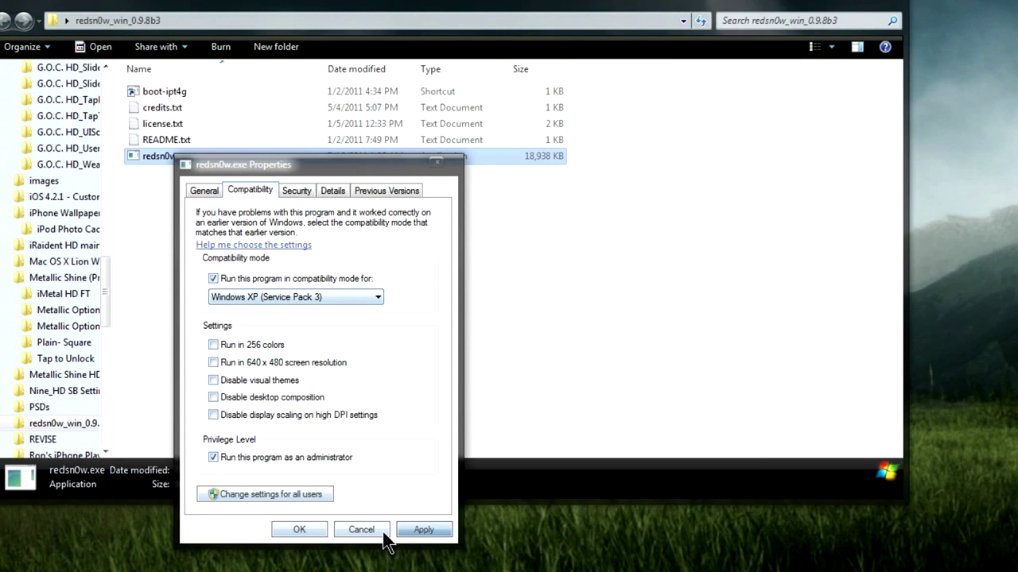
pyautogui.click(313, 533)
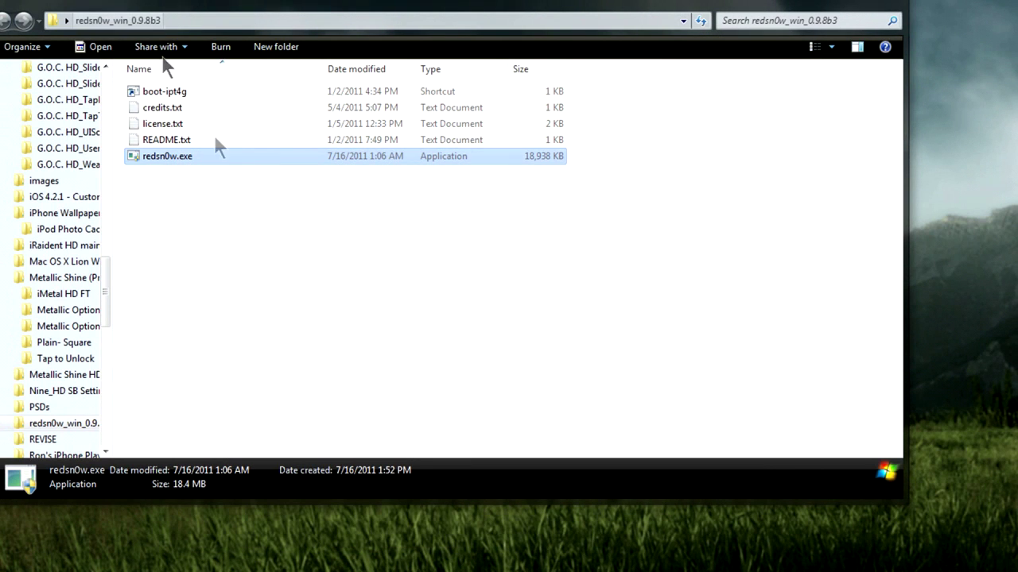
# Step: Launch redsn0w.exe and load the iPhone2,1 4.3.4 IPSW firmware file from the desktop
pyautogui.doubleClick(174, 154)
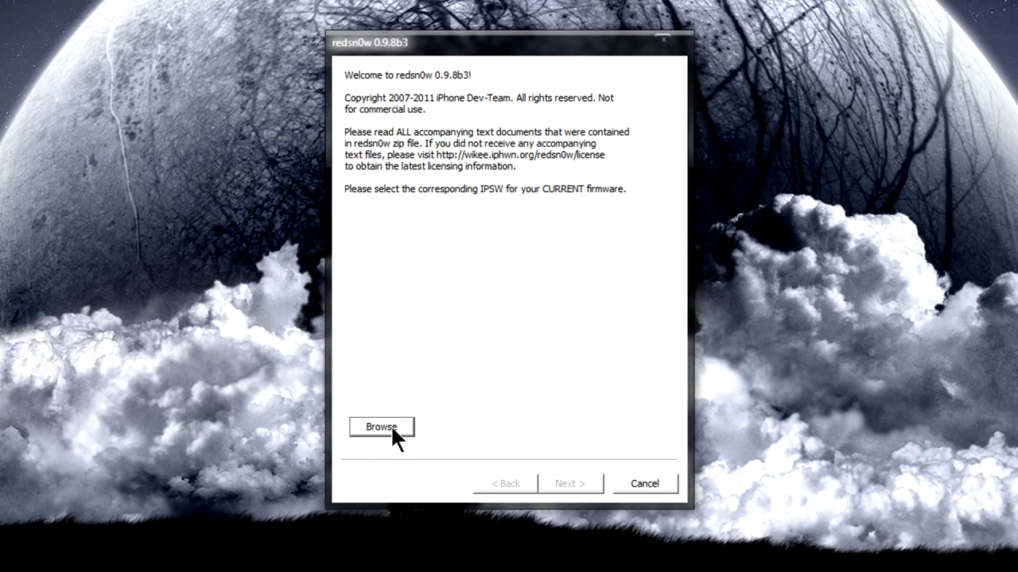
pyautogui.click(392, 430)
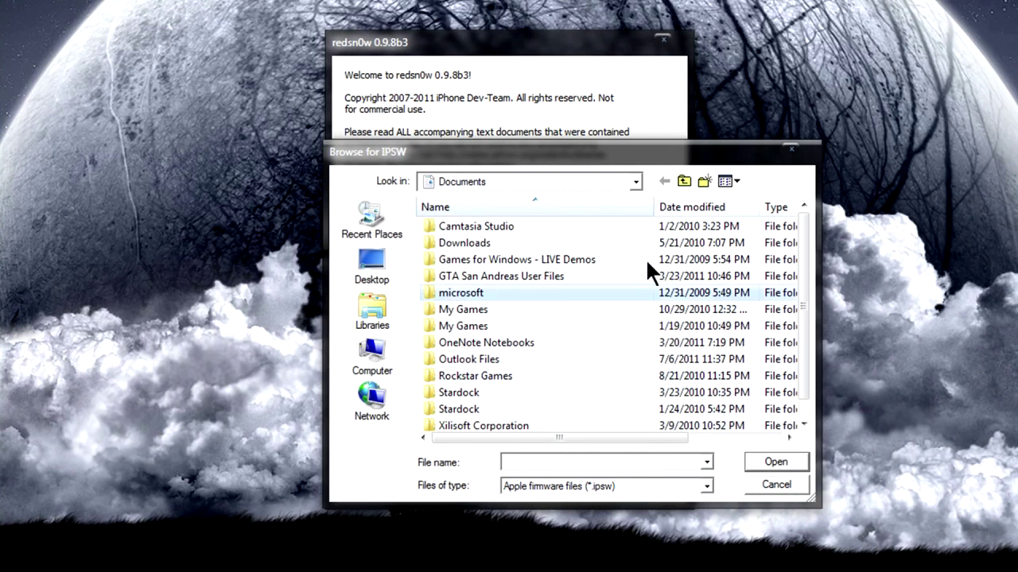
pyautogui.click(373, 262)
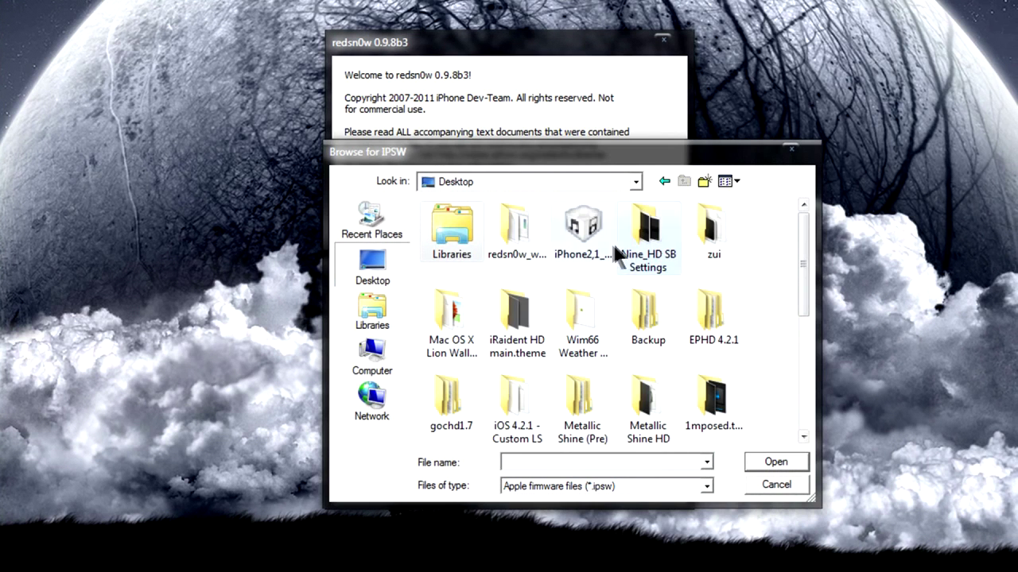
pyautogui.doubleClick(596, 235)
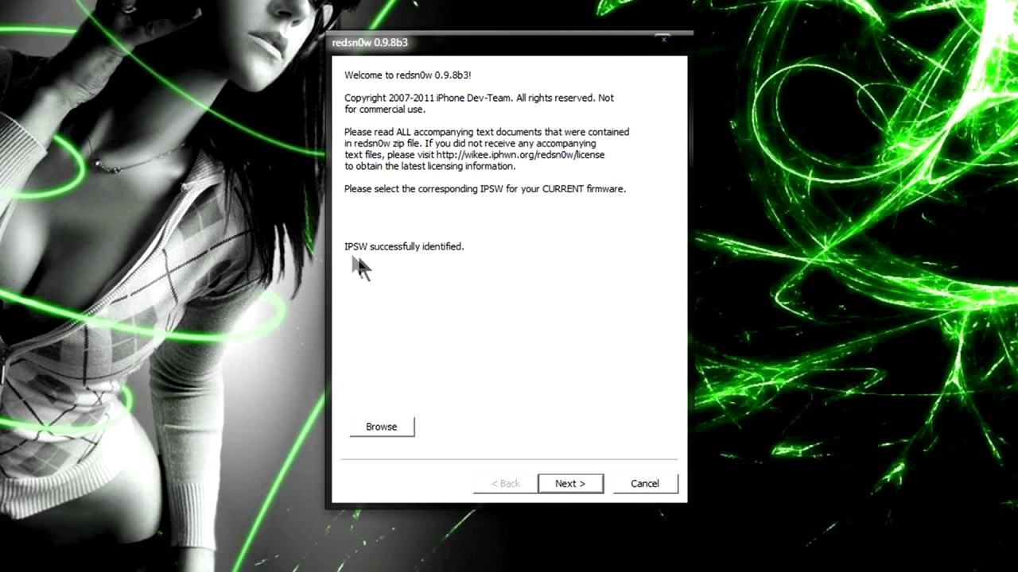
# Step: Proceed with only Install Cydia enabled and continue past the instructions to have the device off and plugged in
pyautogui.click(574, 485)
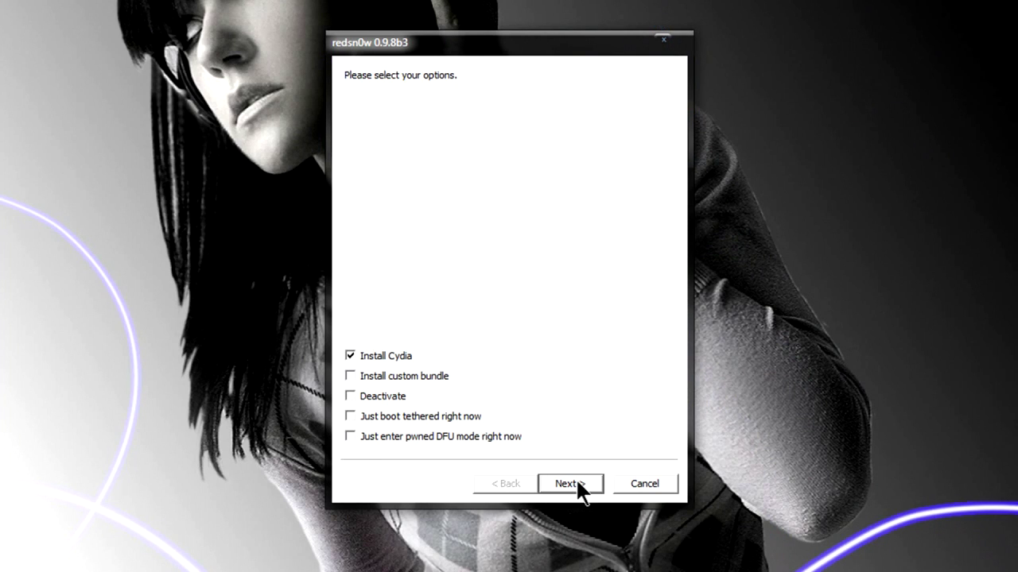
pyautogui.click(569, 483)
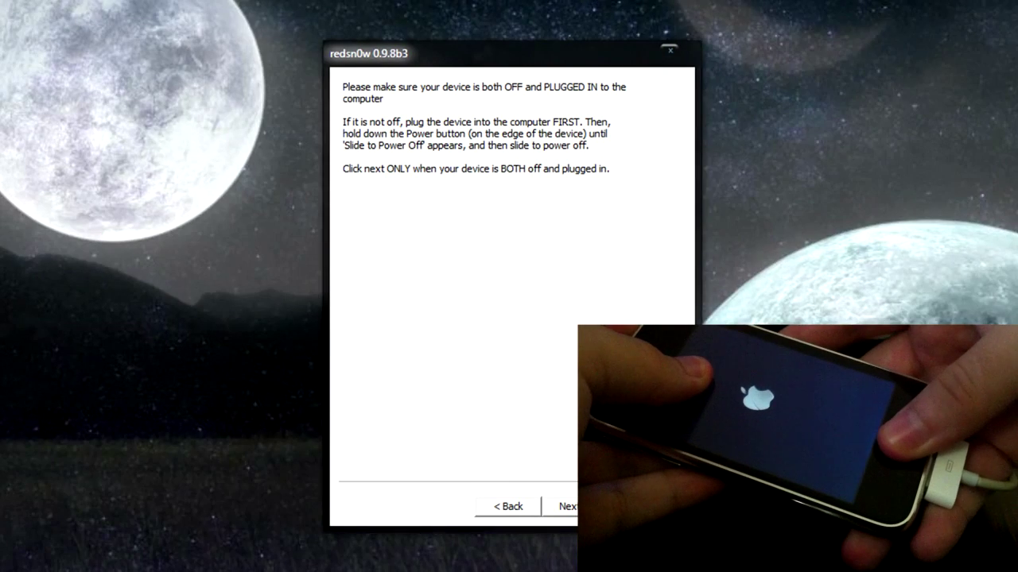
pyautogui.press('Return')
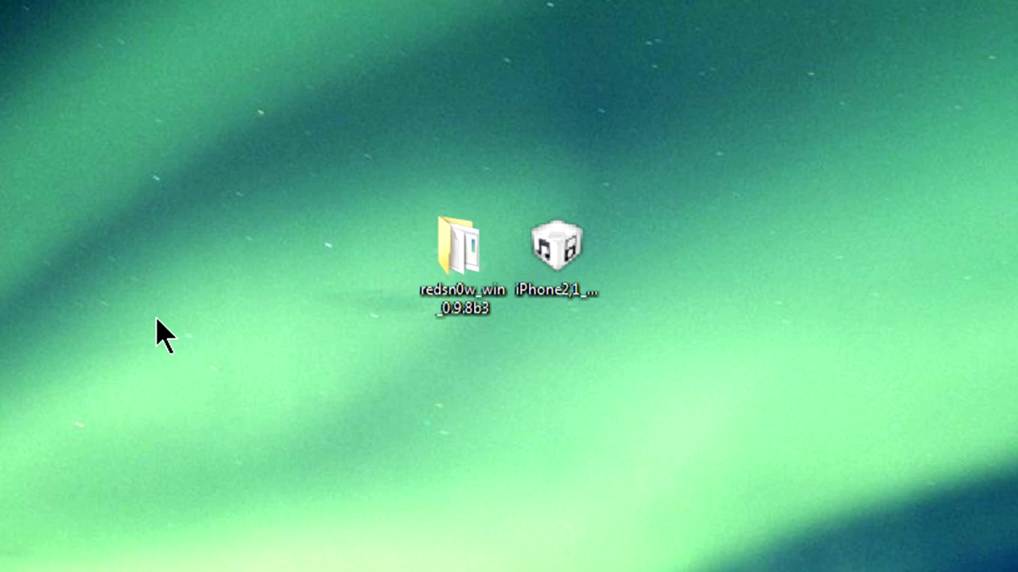
# Step: Run redsn0w.exe again from the redsn0w_win_0.9.8b3 desktop folder and close the folder window
pyautogui.doubleClick(422, 307)
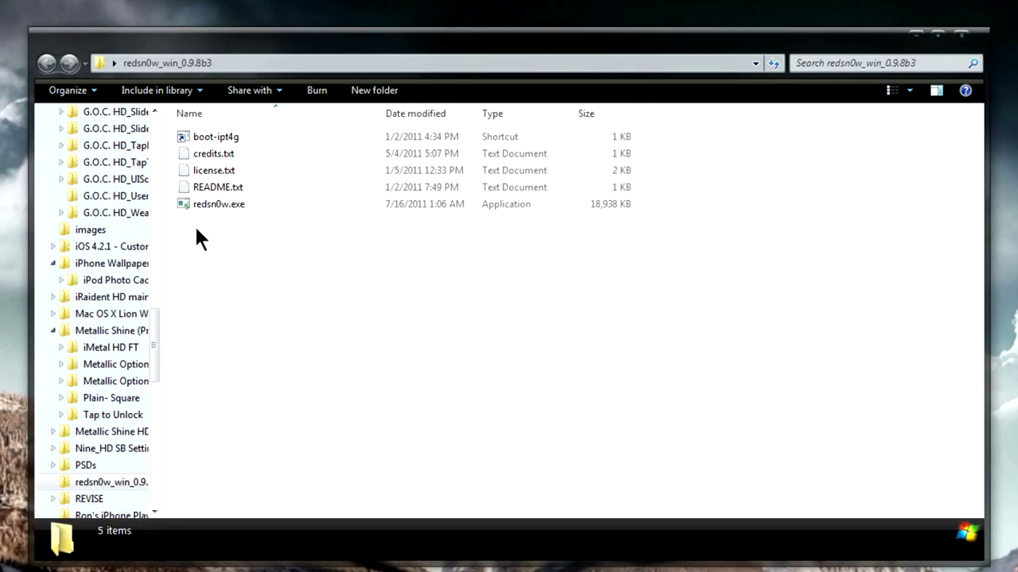
pyautogui.click(198, 204)
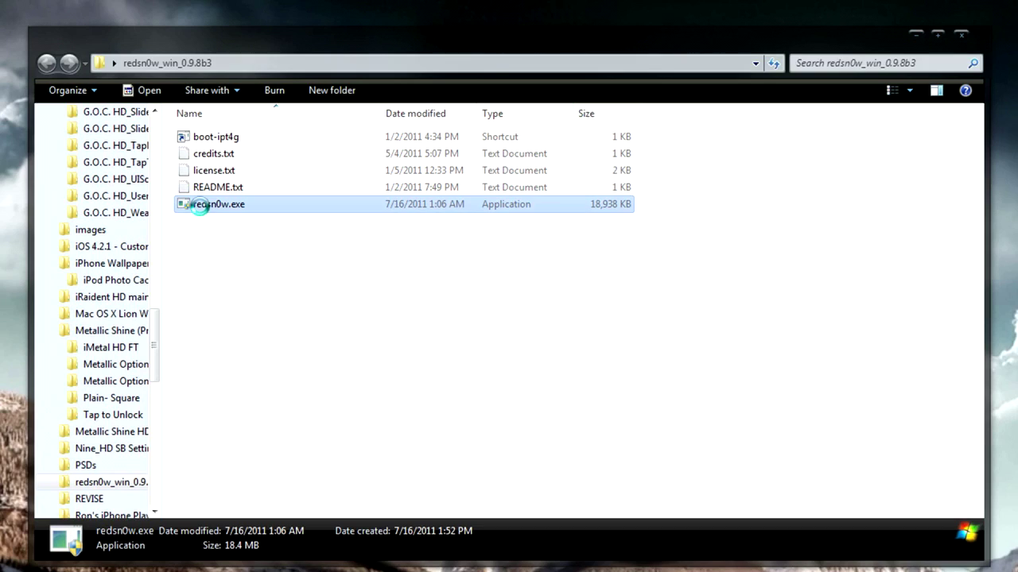
pyautogui.doubleClick(199, 204)
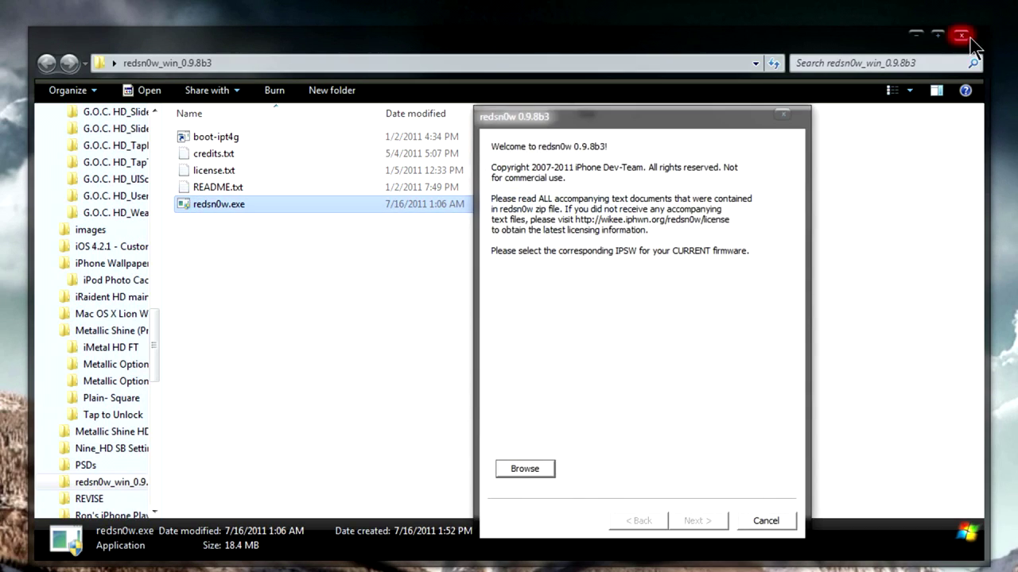
pyautogui.click(963, 37)
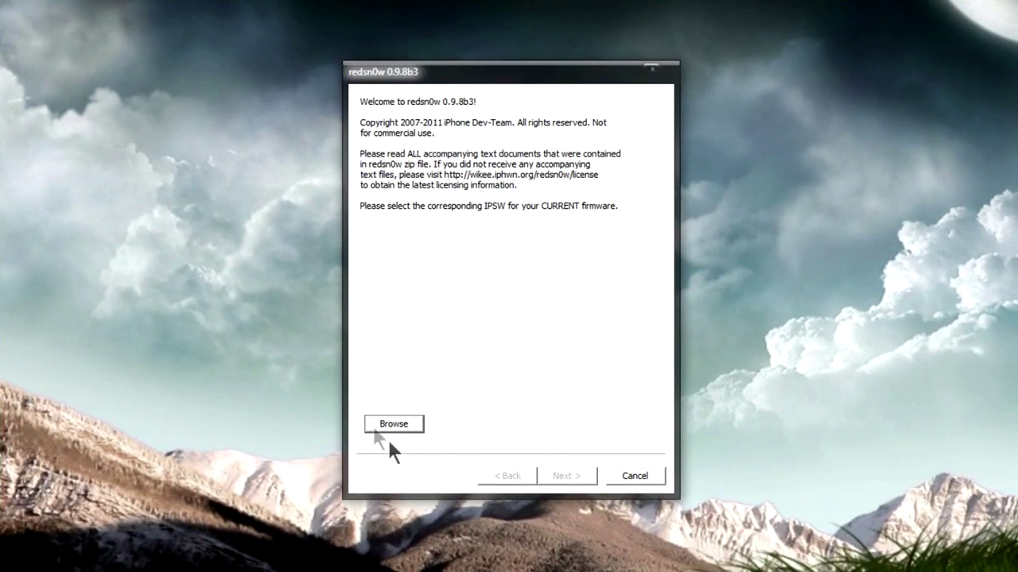
# Step: Load iPhone2,1_4.3.4_8K2_Restore.ipsw from the desktop as the current firmware
pyautogui.click(388, 425)
pyautogui.click(598, 235)
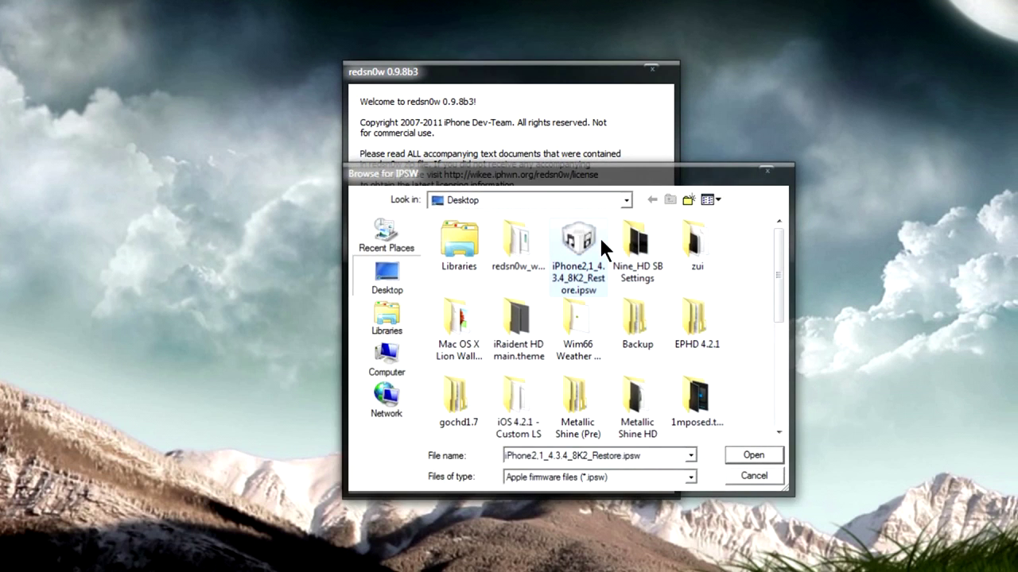
pyautogui.doubleClick(599, 235)
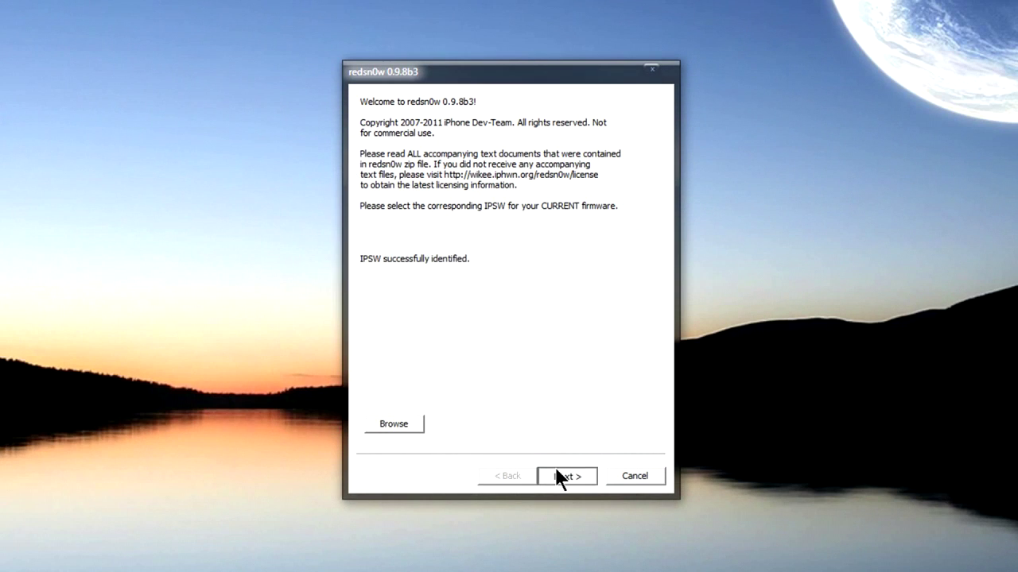
# Step: Disable Install Cydia, enable Just boot tethered right now, and continue past the device preparation instructions
pyautogui.click(556, 476)
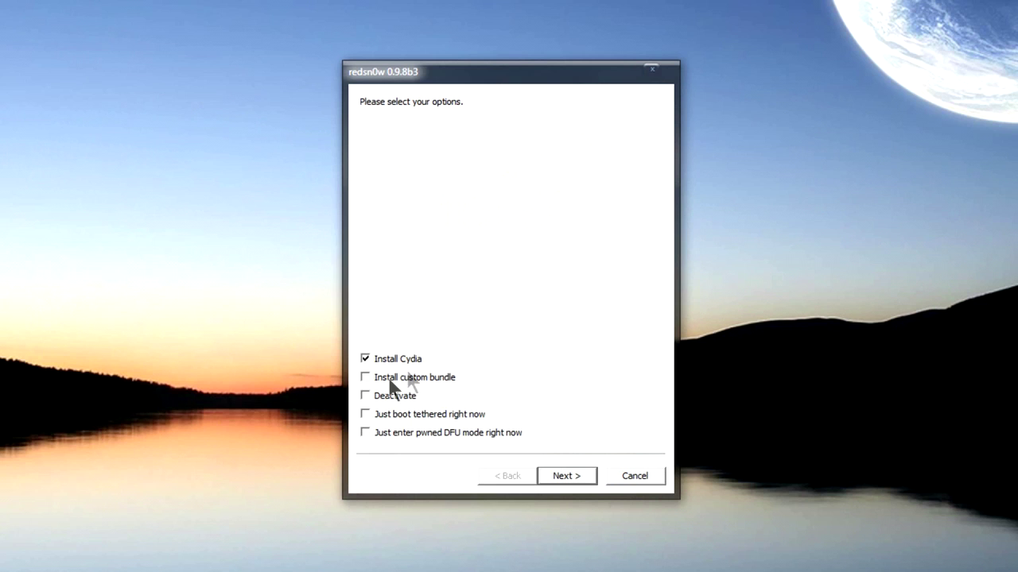
pyautogui.click(366, 358)
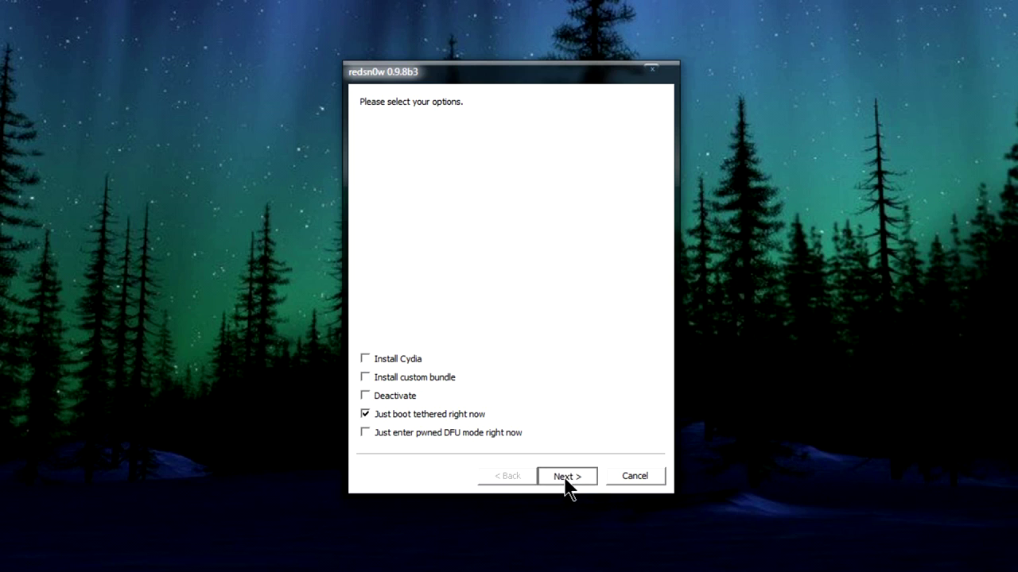
pyautogui.click(566, 477)
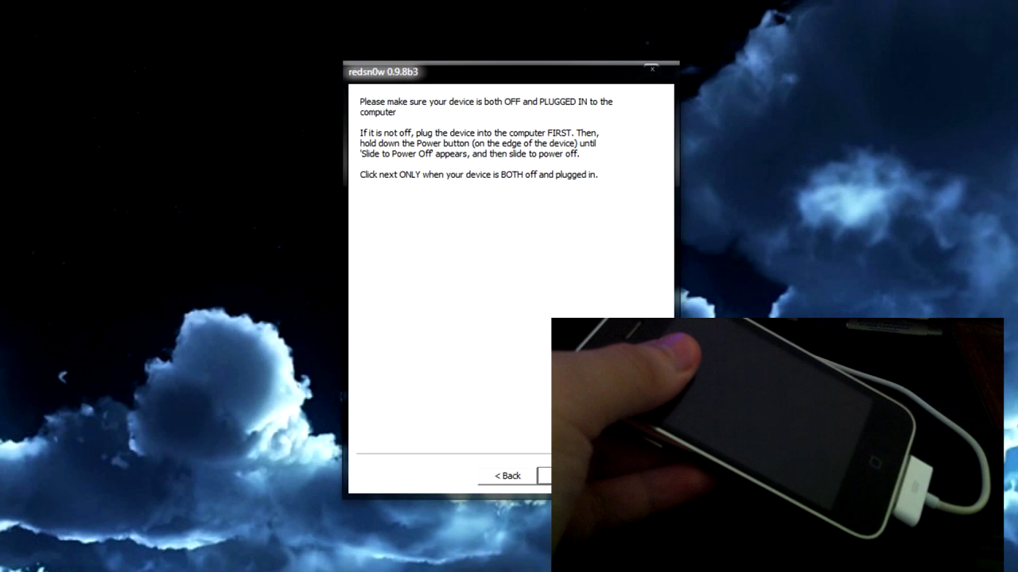
pyautogui.press('Return')
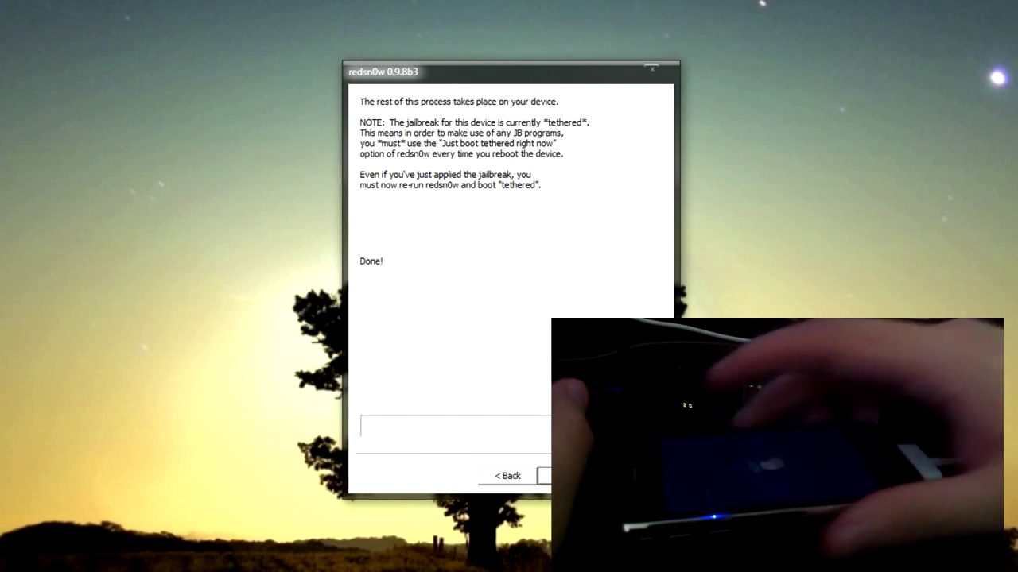
pyautogui.click(219, 338)
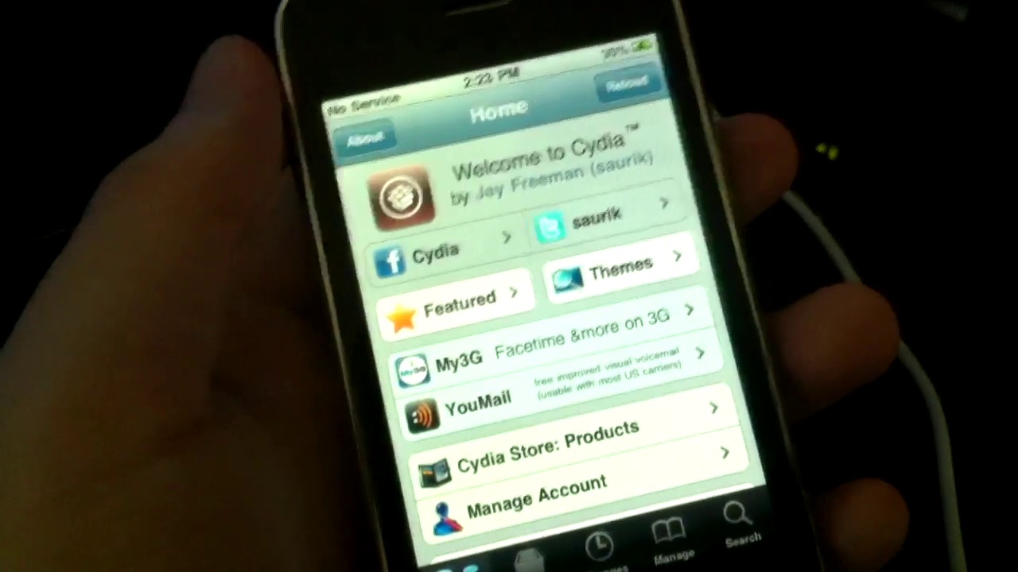
pyautogui.scroll(-10, 548, 334)
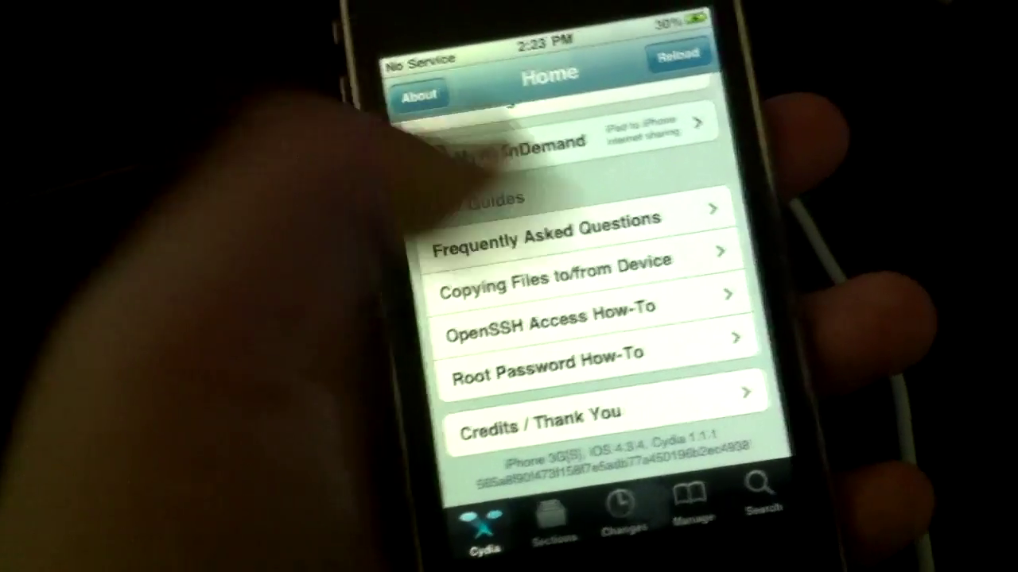
pyautogui.moveTo(488, 159); pyautogui.dragTo(509, 398)
pyautogui.click(592, 528)
pyautogui.moveTo(434, 334); pyautogui.dragTo(453, 279)
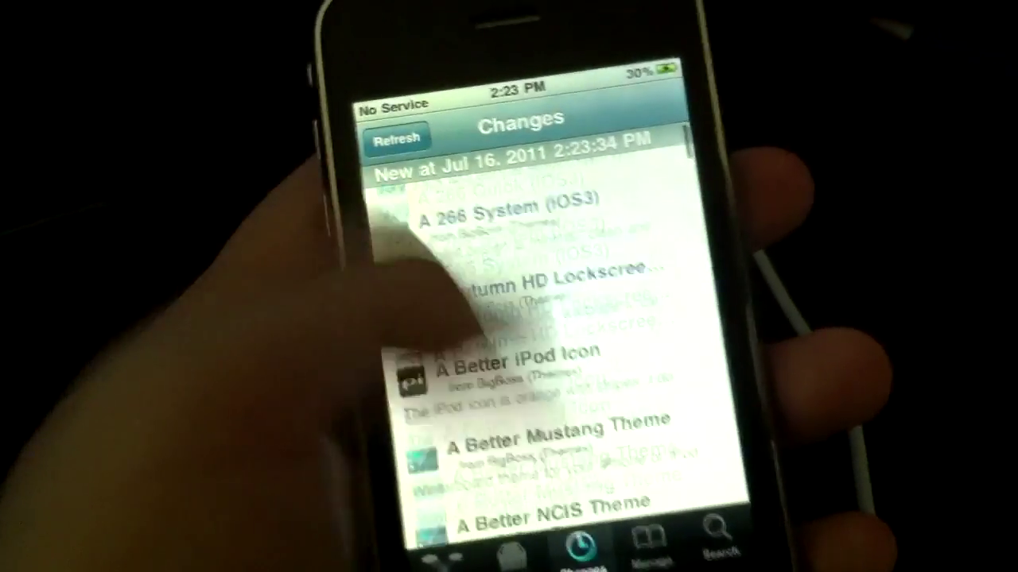
pyautogui.click(466, 102)
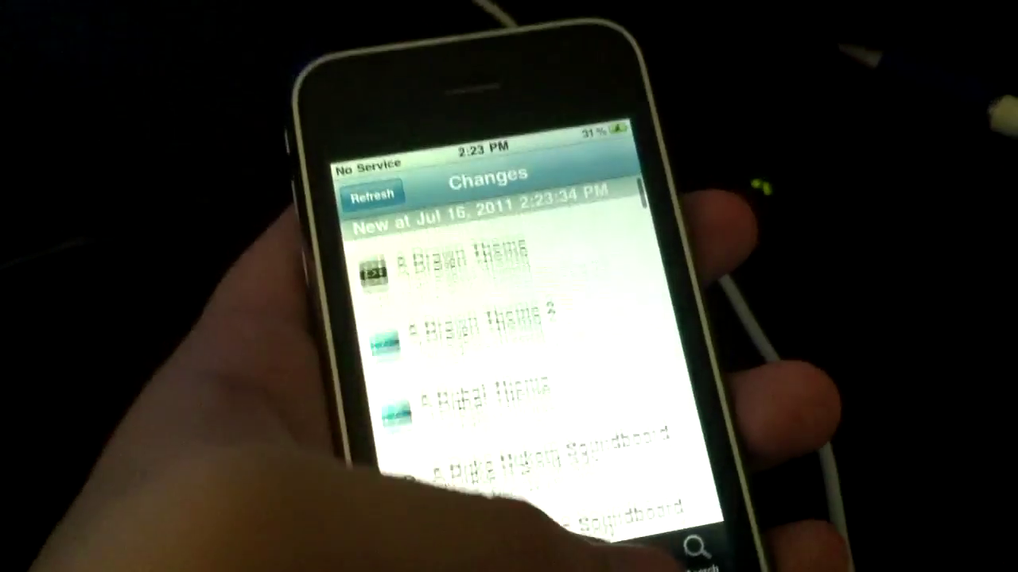
pyautogui.moveTo(509, 477); pyautogui.dragTo(493, 334)
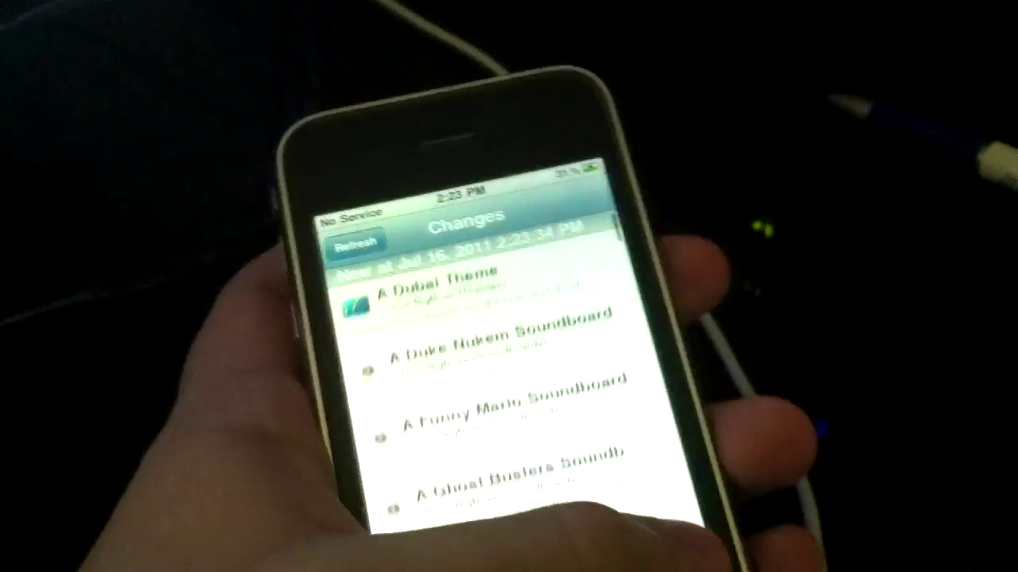